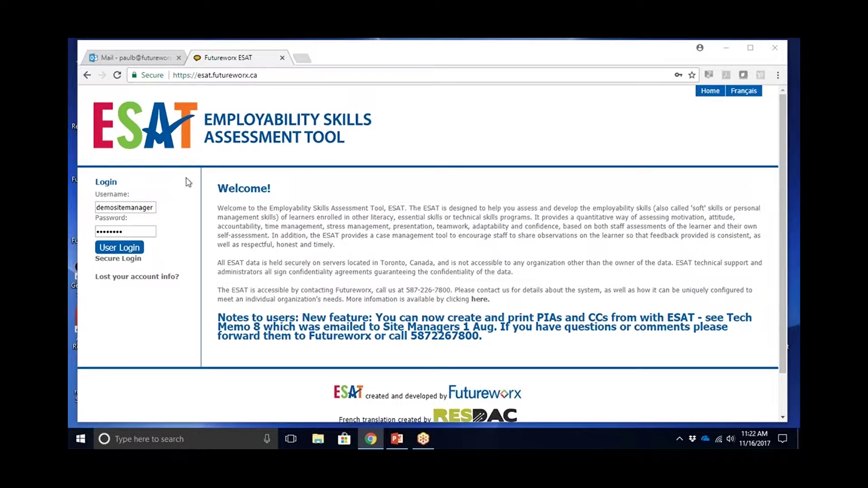
# - Sign in to ESAT with the demo site manager's username and password
pyautogui.click(151, 211)
pyautogui.click(151, 229)
pyautogui.click(122, 249)
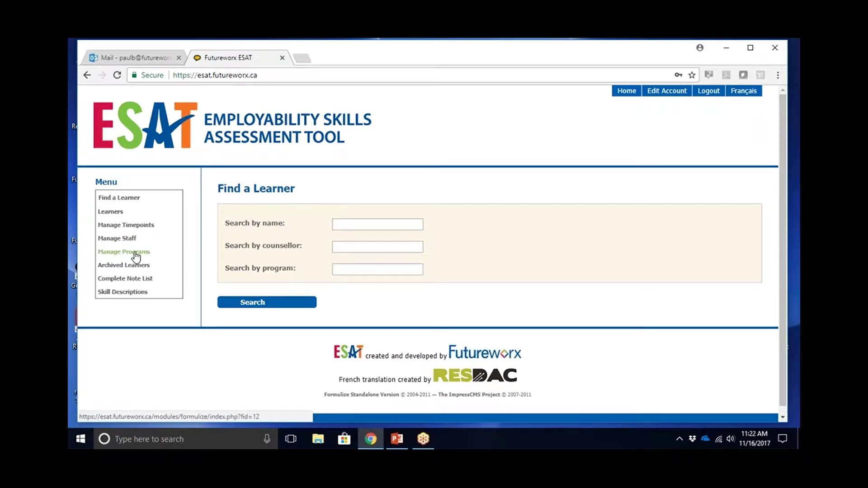
# - Open Manage Staff and enter the new account's username, correcting a mistyped letter
pyautogui.click(112, 242)
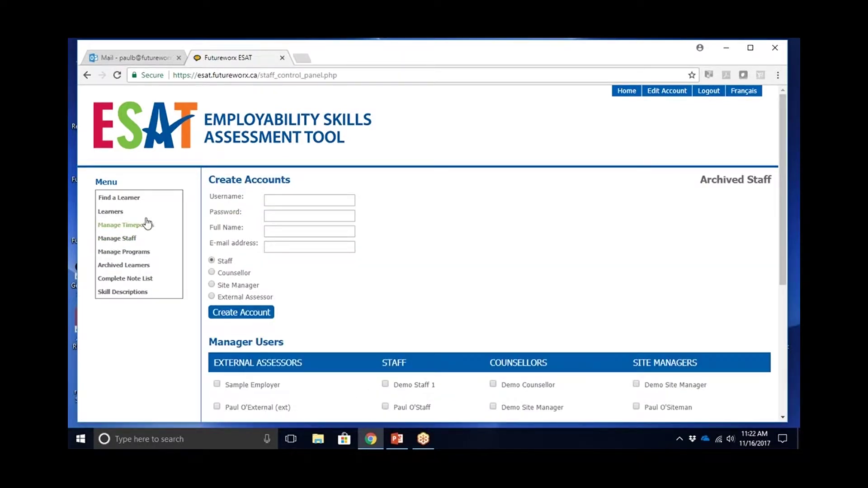
pyautogui.click(272, 198)
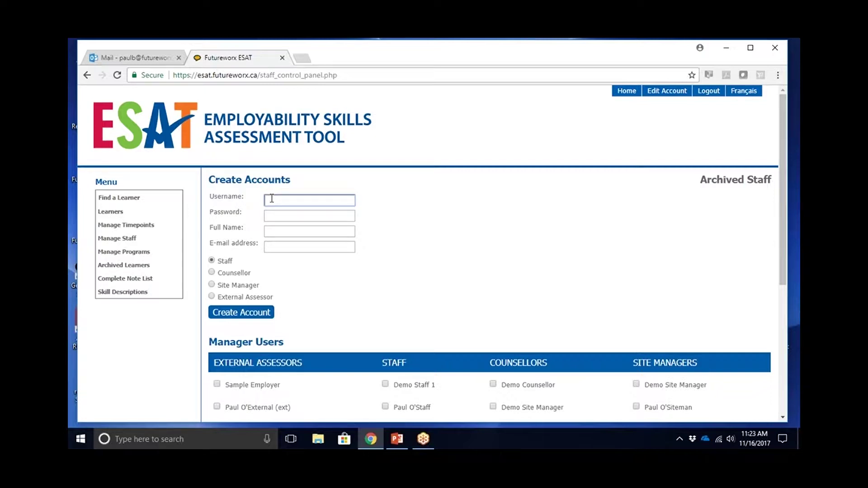
pyautogui.write('fra')
pyautogui.write('fflinst')
pyautogui.write('one')
pyautogui.click(277, 202)
pyautogui.press('BackSpace')
pyautogui.write('d')
# - Enter the account password and the new staff member's full name
pyautogui.click(274, 220)
pyautogui.write('ESAT')
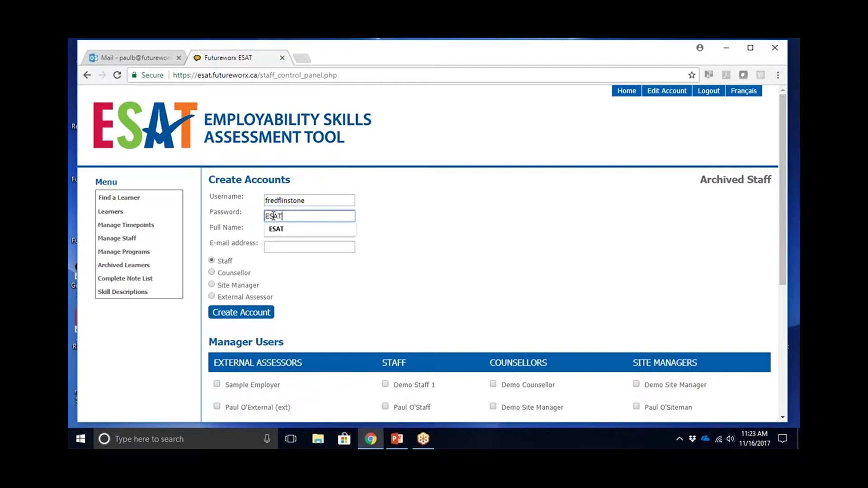
pyautogui.click(391, 232)
pyautogui.click(290, 234)
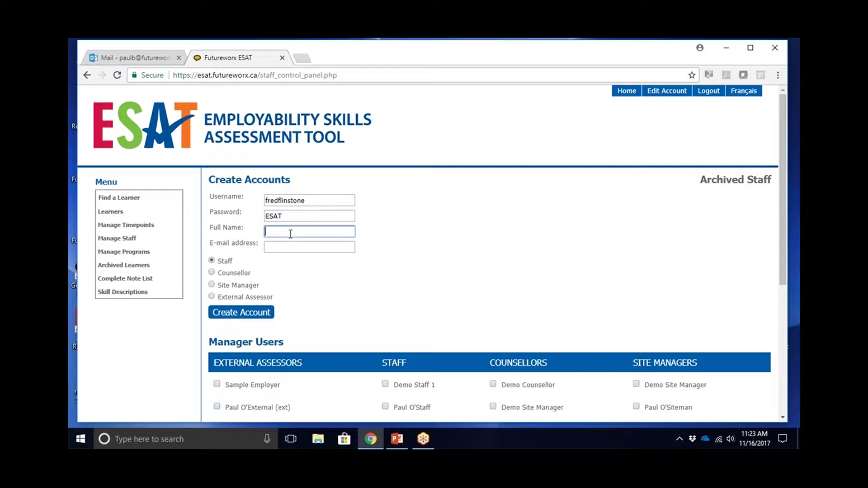
pyautogui.write('Fred Flintstone')
pyautogui.click(277, 249)
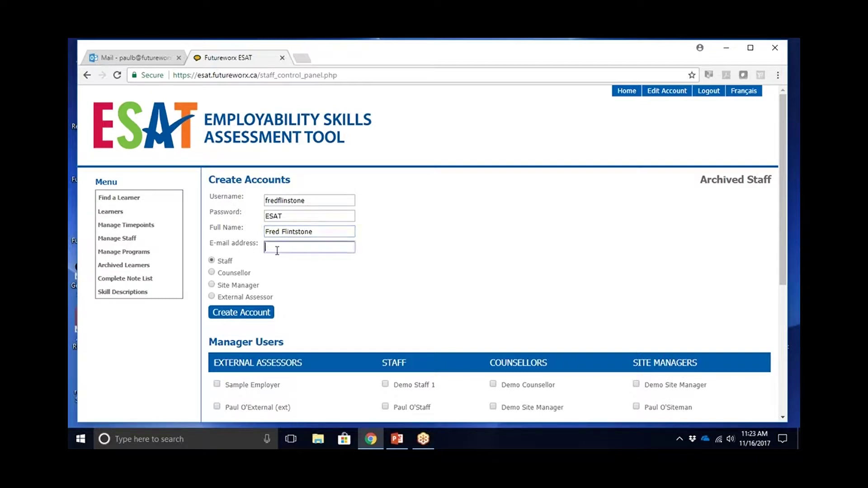
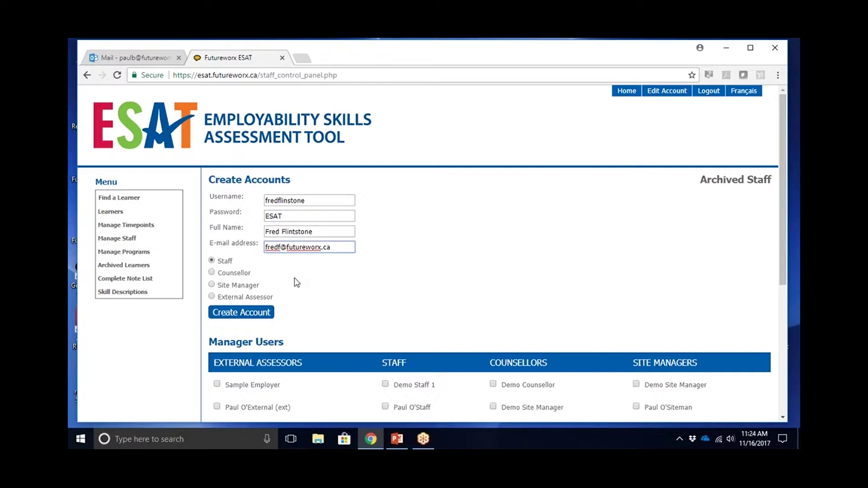
# - Choose the Counsellor role and submit the new staff account
pyautogui.click(211, 274)
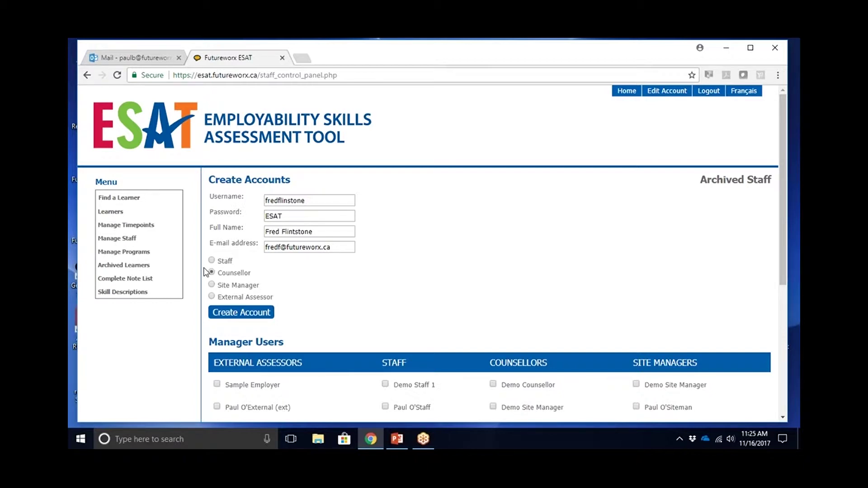
pyautogui.click(232, 318)
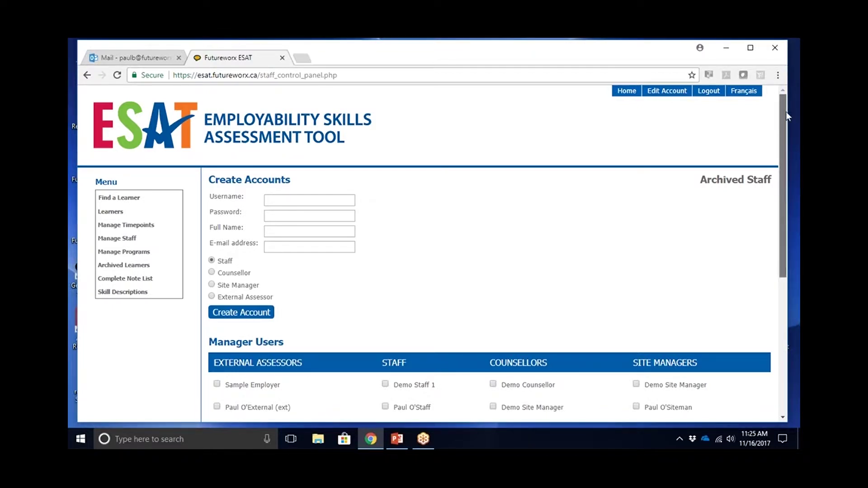
pyautogui.moveTo(786, 111); pyautogui.dragTo(778, 199)
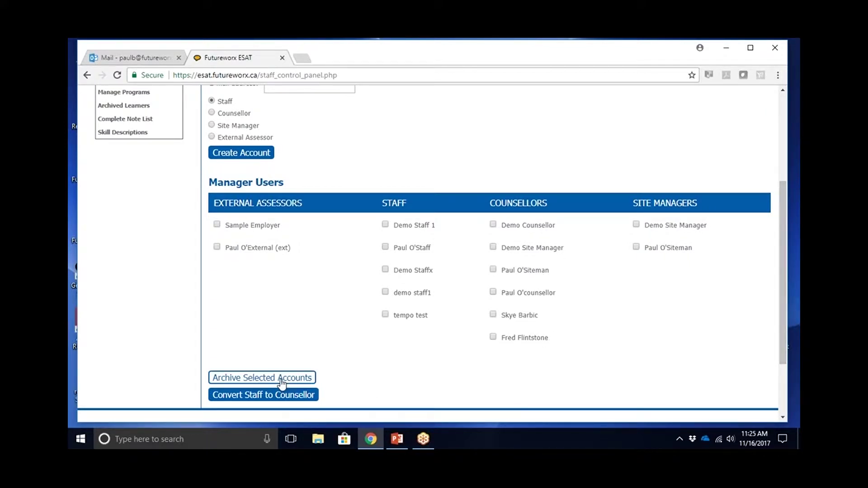
pyautogui.click(493, 338)
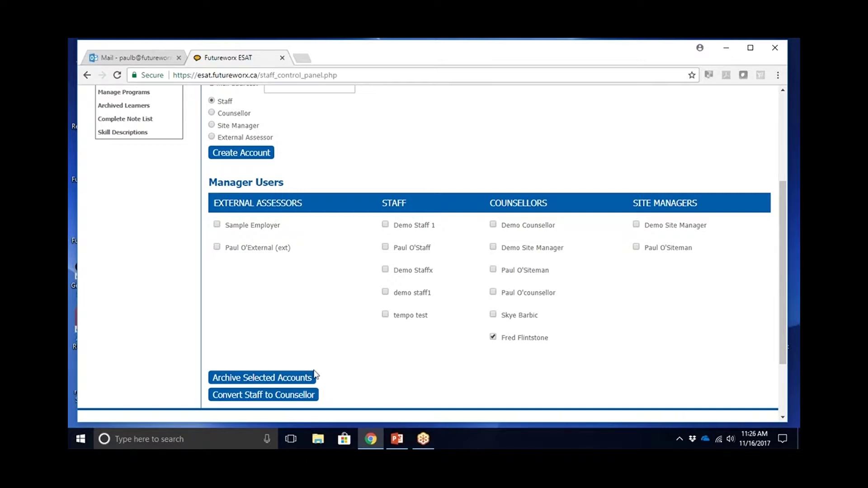
pyautogui.click(310, 397)
pyautogui.moveTo(785, 319); pyautogui.dragTo(785, 240)
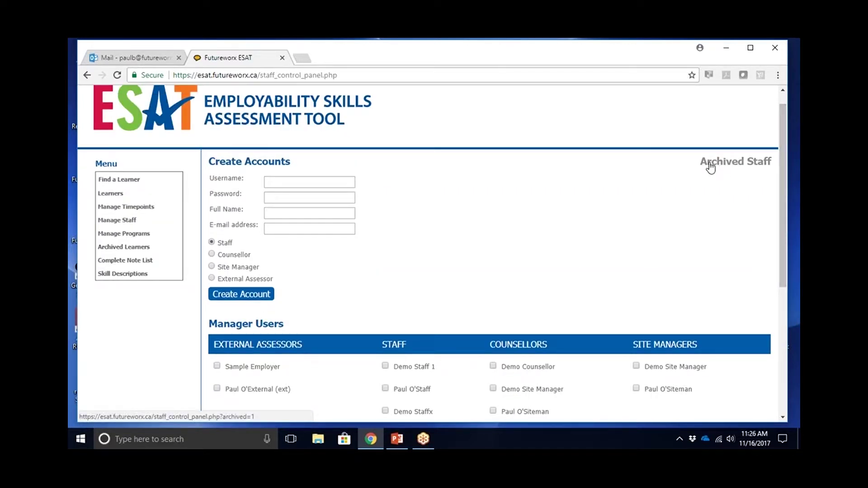
# - Open the Archived Staff page and scroll through the archived accounts listed by role
pyautogui.click(736, 163)
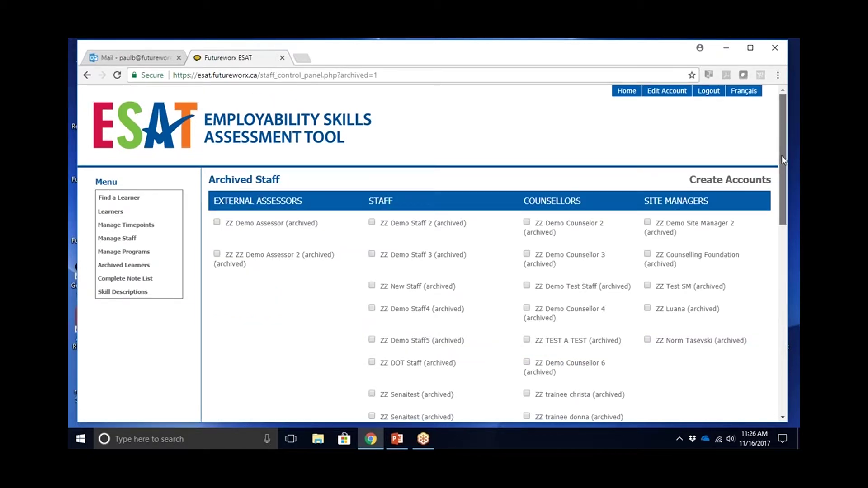
pyautogui.scroll(-1, 782, 167)
pyautogui.moveTo(784, 177); pyautogui.dragTo(777, 333)
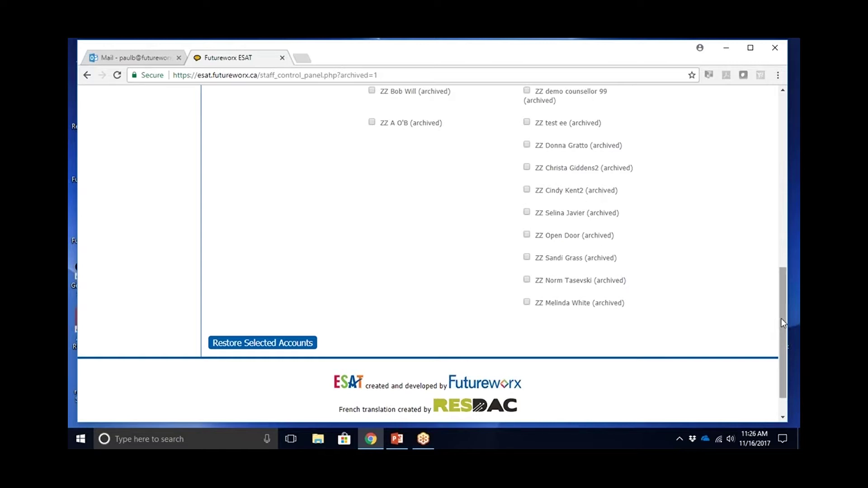
pyautogui.moveTo(782, 319); pyautogui.dragTo(787, 148)
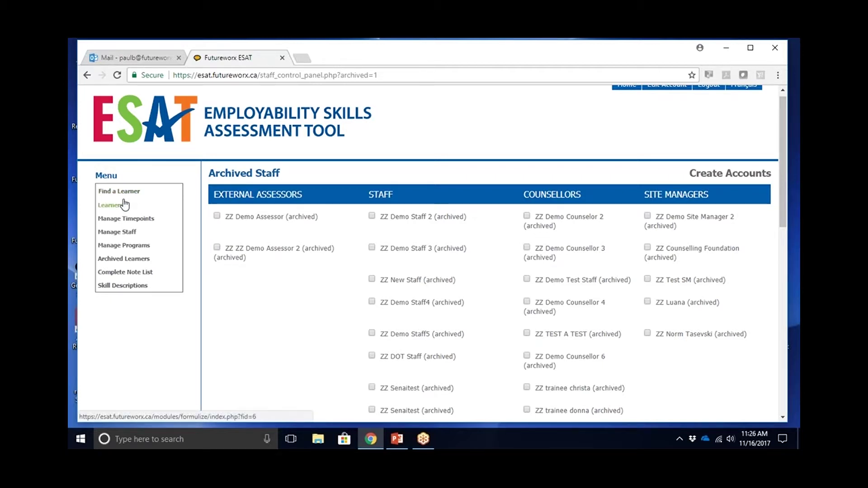
# - Review the Program List under Manage Programs, then begin adding a program
pyautogui.click(115, 247)
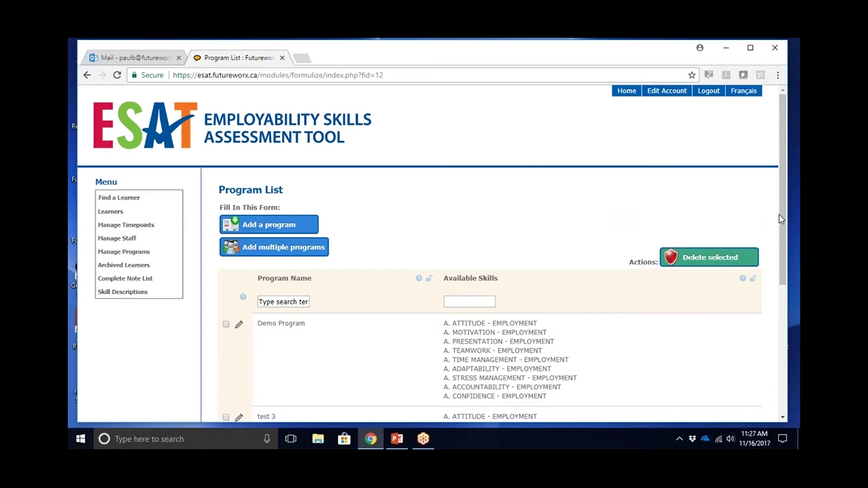
pyautogui.moveTo(783, 219); pyautogui.dragTo(769, 305)
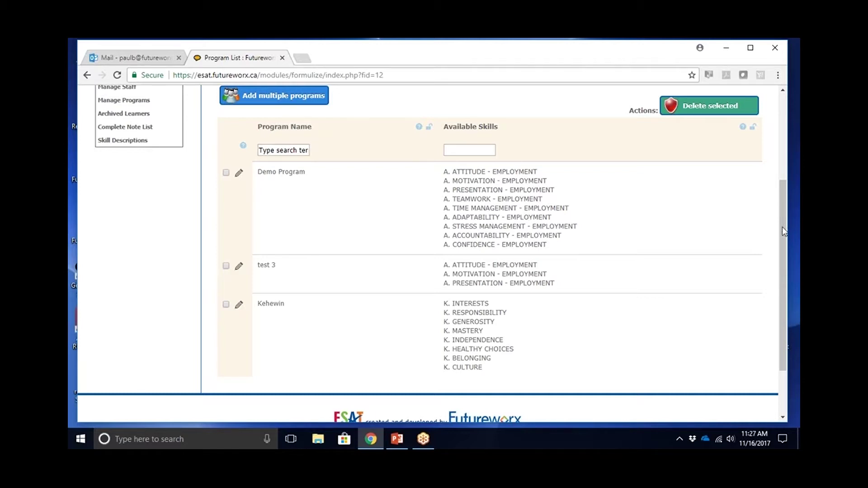
pyautogui.scroll(2, 784, 226)
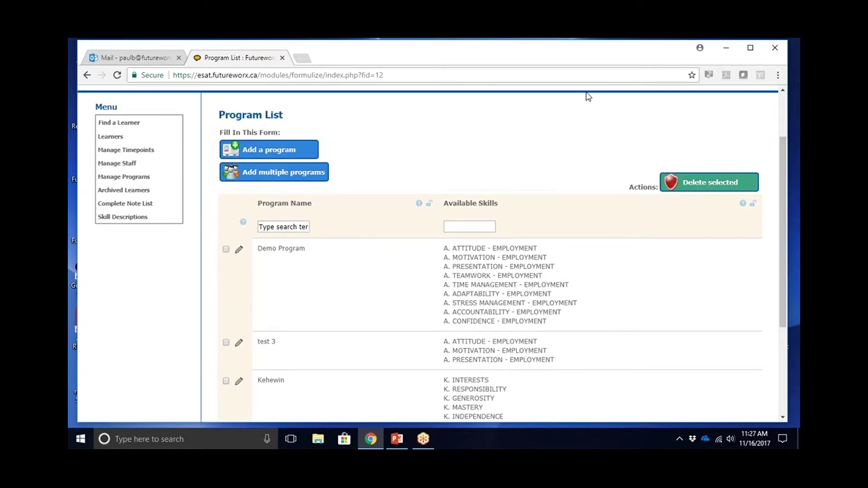
pyautogui.click(286, 153)
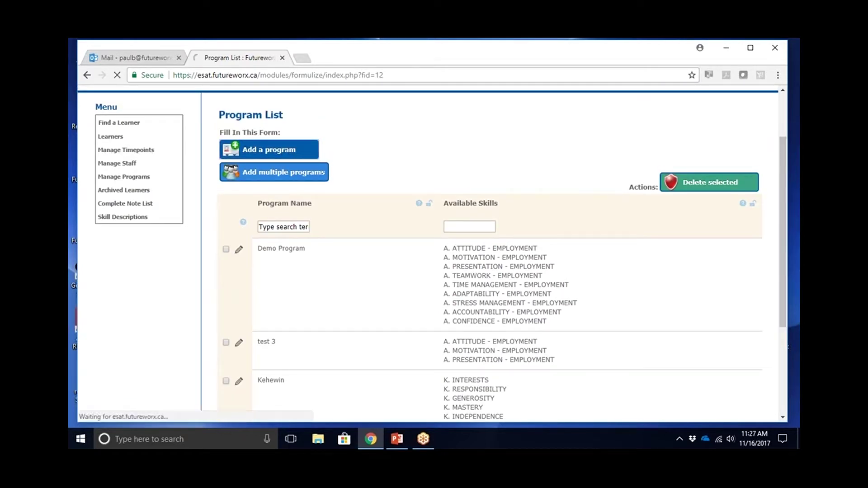
# - Name the program 'Test Program 2', tick Attitude, Motivation, Presentation and Adaptability, and save
pyautogui.click(400, 261)
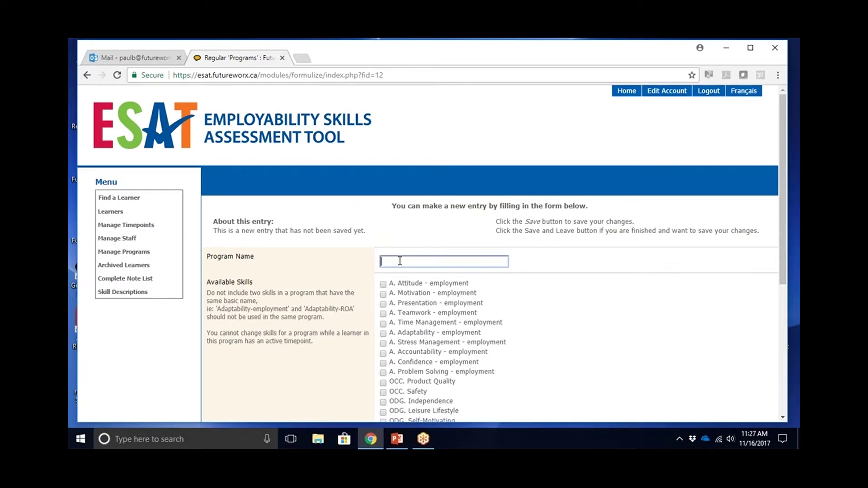
pyautogui.write('Test Program 2')
pyautogui.click(383, 285)
pyautogui.click(383, 295)
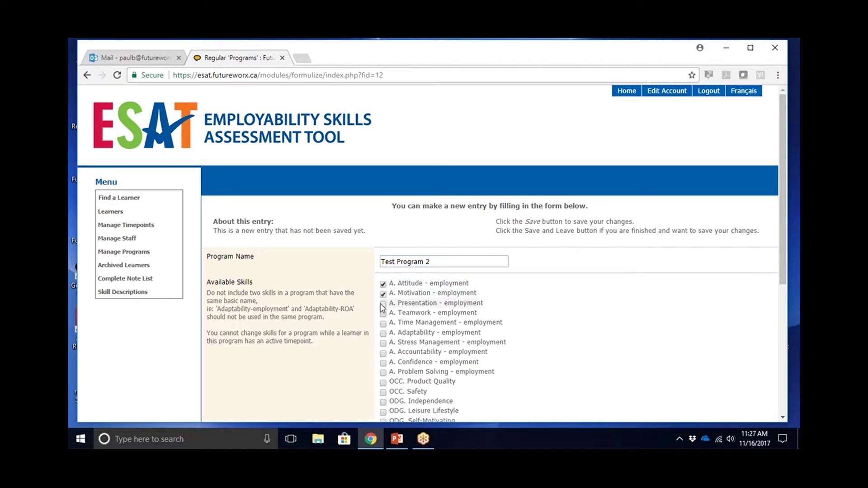
pyautogui.click(382, 305)
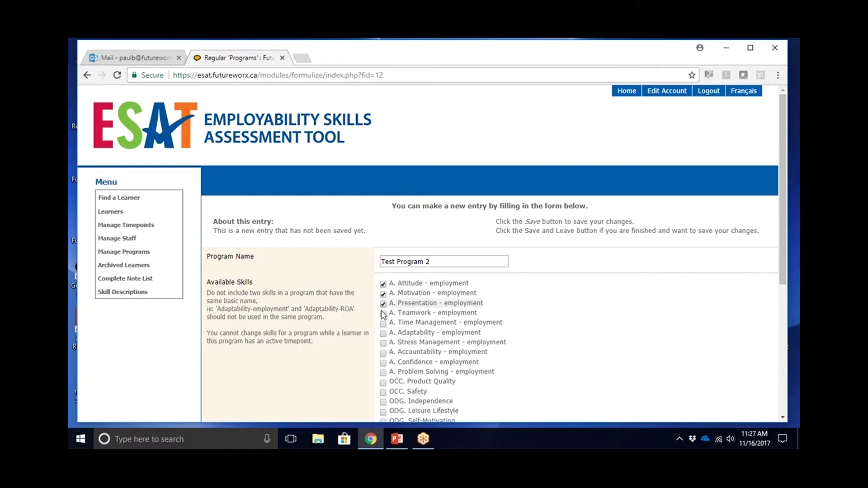
pyautogui.click(384, 335)
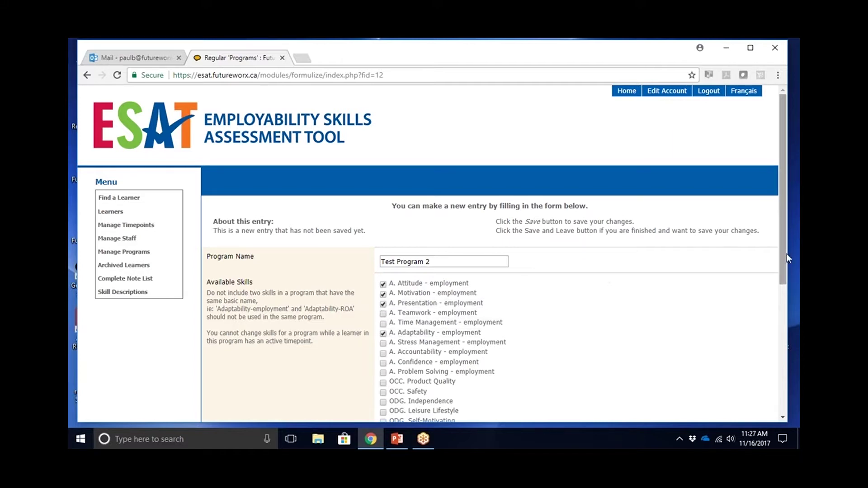
pyautogui.moveTo(783, 256); pyautogui.dragTo(779, 367)
pyautogui.click(393, 340)
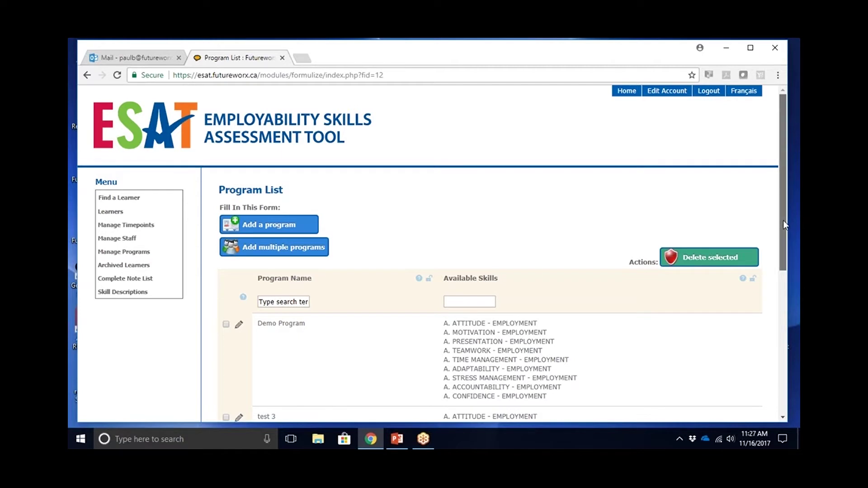
# - Mark Test Program 2 for deletion, delete it, and confirm both warnings
pyautogui.moveTo(783, 220); pyautogui.dragTo(779, 322)
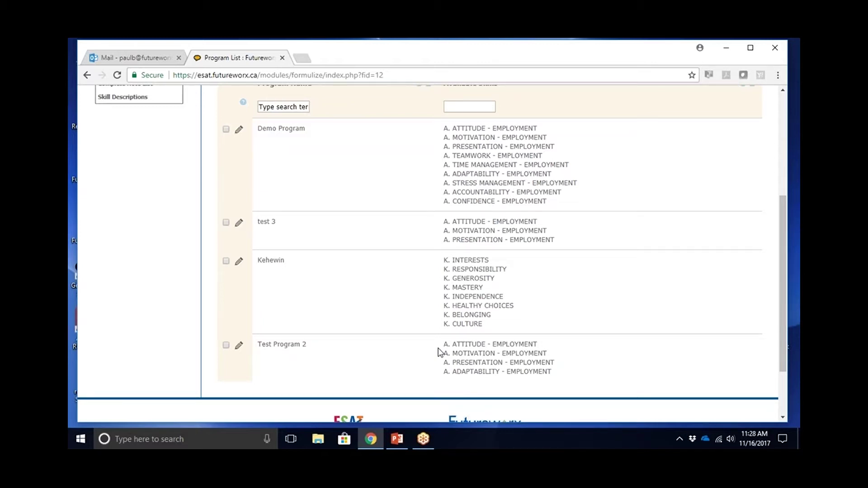
pyautogui.click(226, 346)
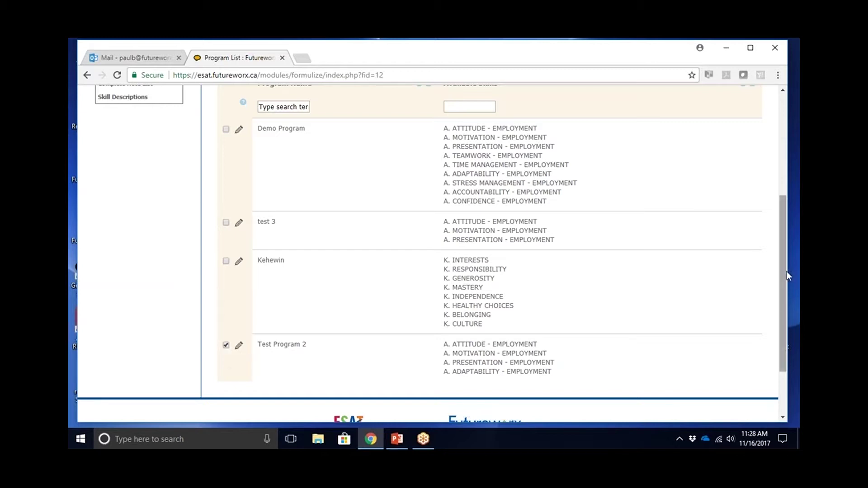
pyautogui.moveTo(782, 278); pyautogui.dragTo(783, 219)
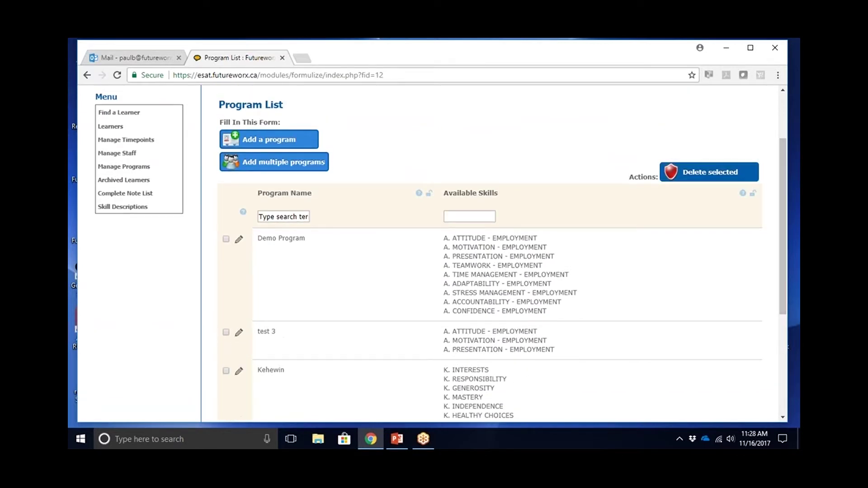
pyautogui.click(731, 179)
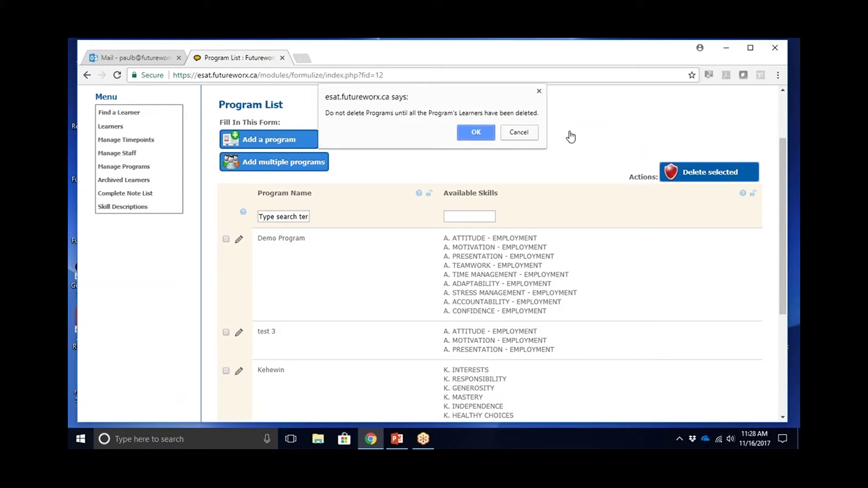
pyautogui.click(474, 132)
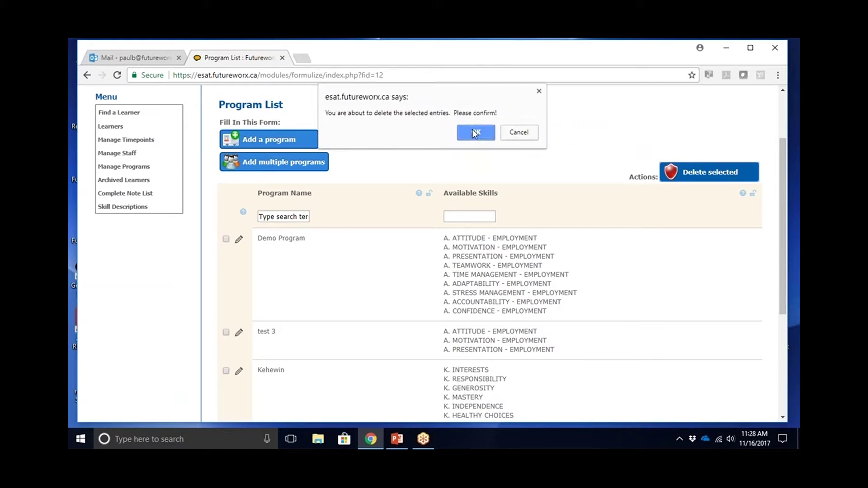
pyautogui.click(474, 132)
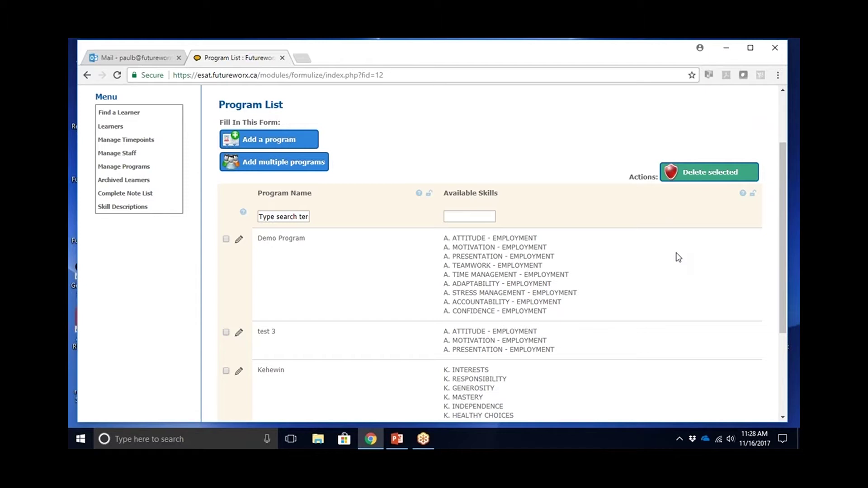
# - Go to the Learner List and start a new learner entry
pyautogui.click(112, 127)
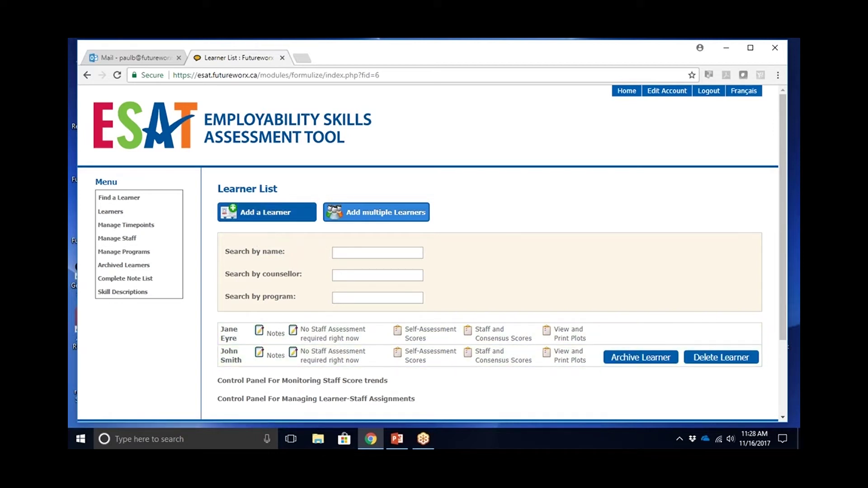
pyautogui.click(266, 217)
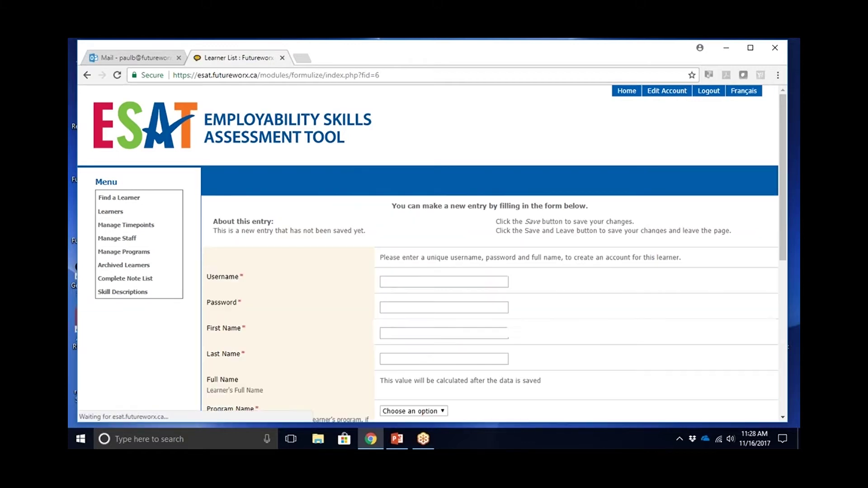
# - Enter the new learner's username and password
pyautogui.click(386, 283)
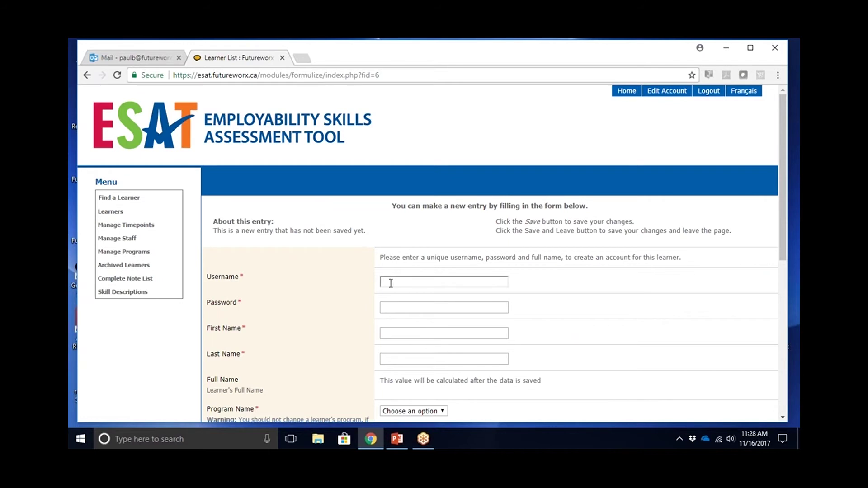
pyautogui.click(390, 283)
pyautogui.write('Wilma')
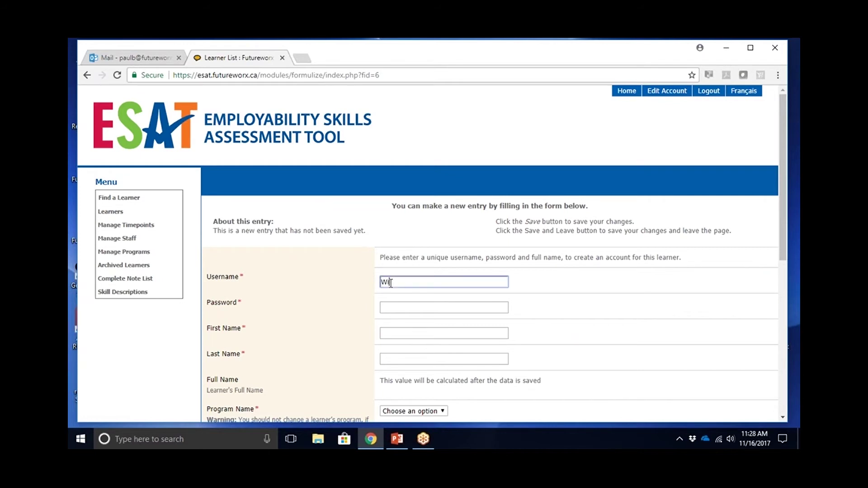
pyautogui.write('F')
pyautogui.click(390, 308)
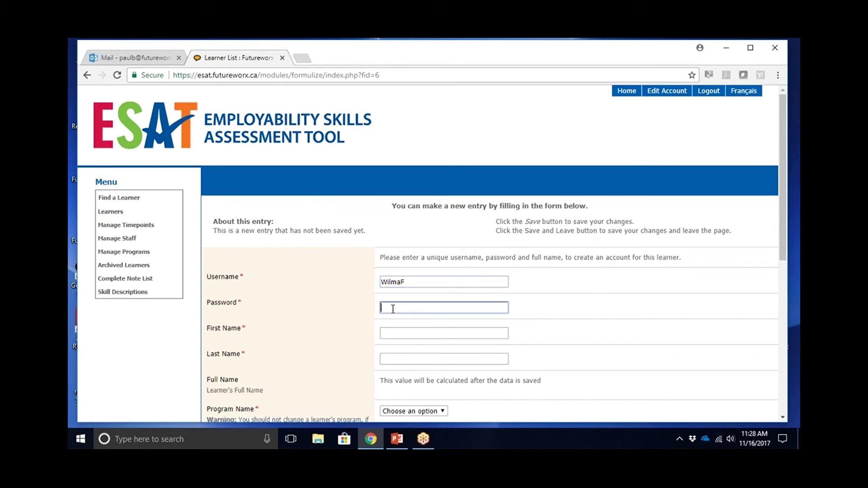
pyautogui.write('ESAT')
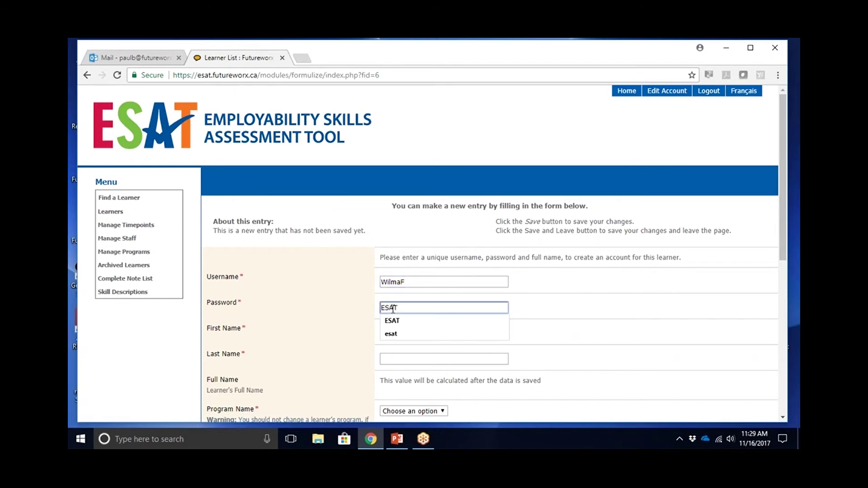
pyautogui.click(378, 315)
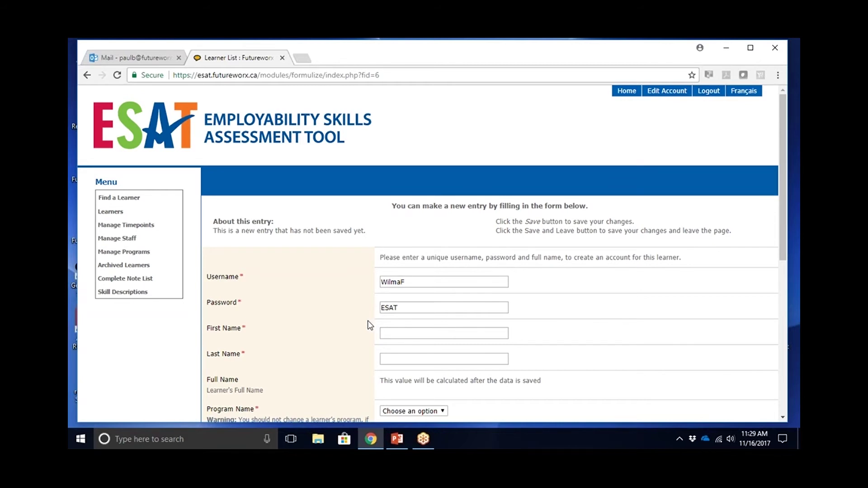
# - Fill in the learner's first and last name, fixing the last-name spelling
pyautogui.press('Tab')
pyautogui.click(388, 337)
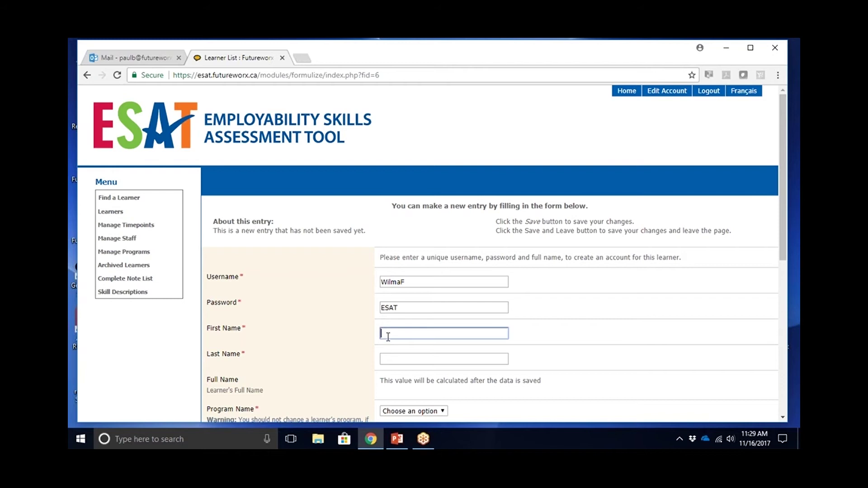
pyautogui.write('Wilma')
pyautogui.click(384, 359)
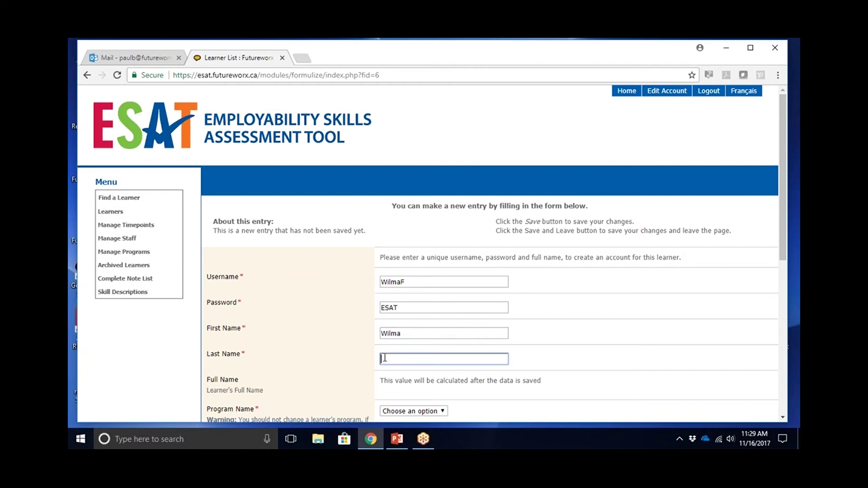
pyautogui.write('Flinstone')
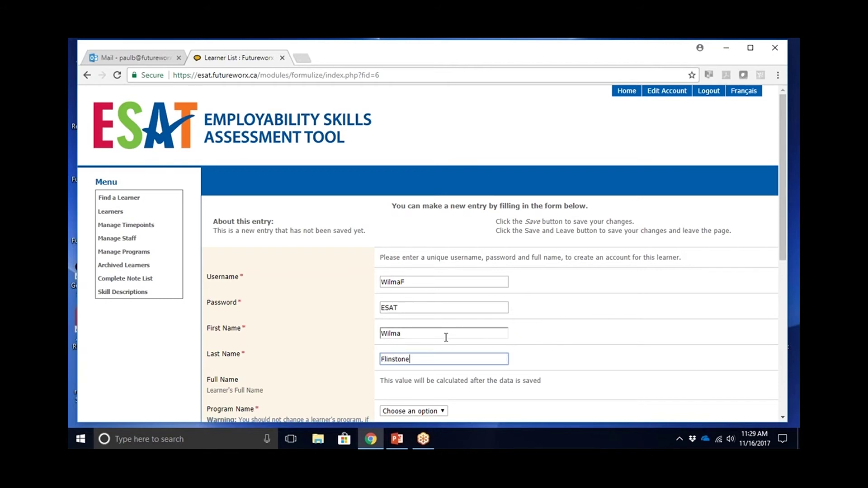
pyautogui.click(394, 359)
pyautogui.write('t')
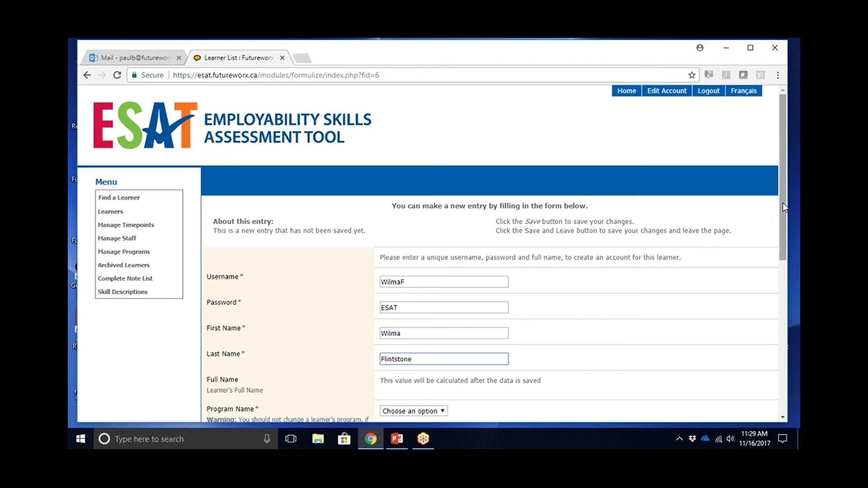
# - Assign the learner to Demo Program with Demo Site Manager as counsellor
pyautogui.moveTo(783, 202); pyautogui.dragTo(768, 299)
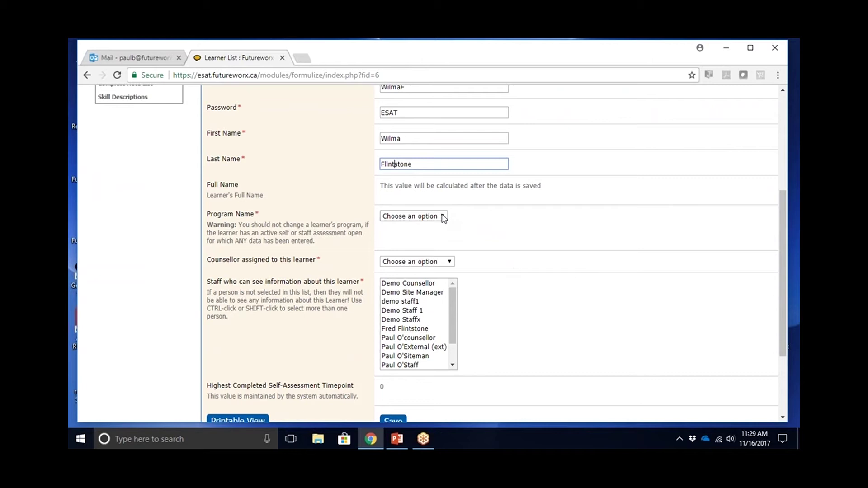
pyautogui.click(444, 217)
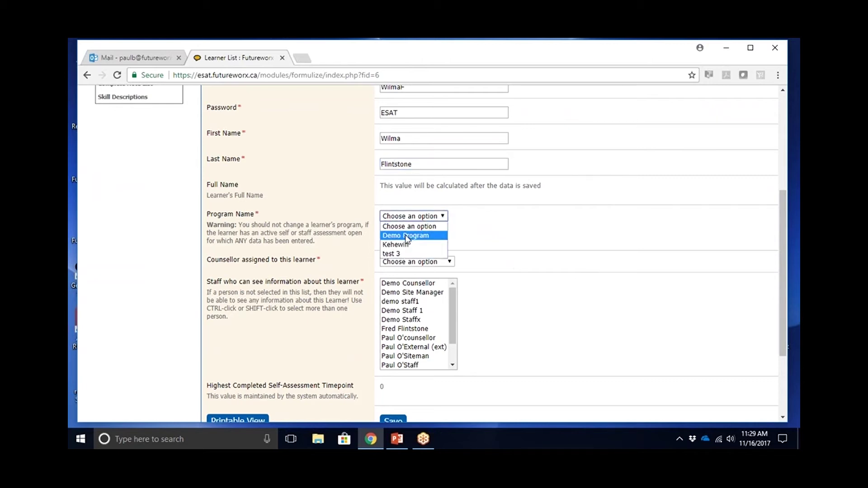
pyautogui.click(406, 236)
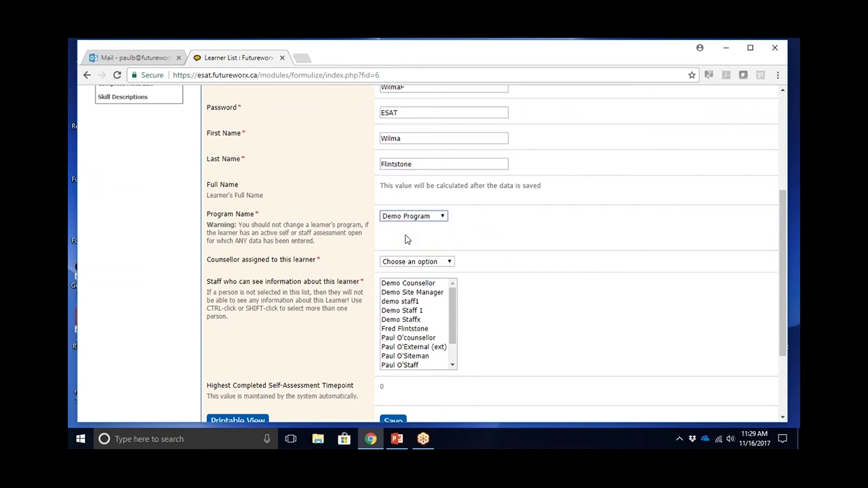
pyautogui.click(450, 263)
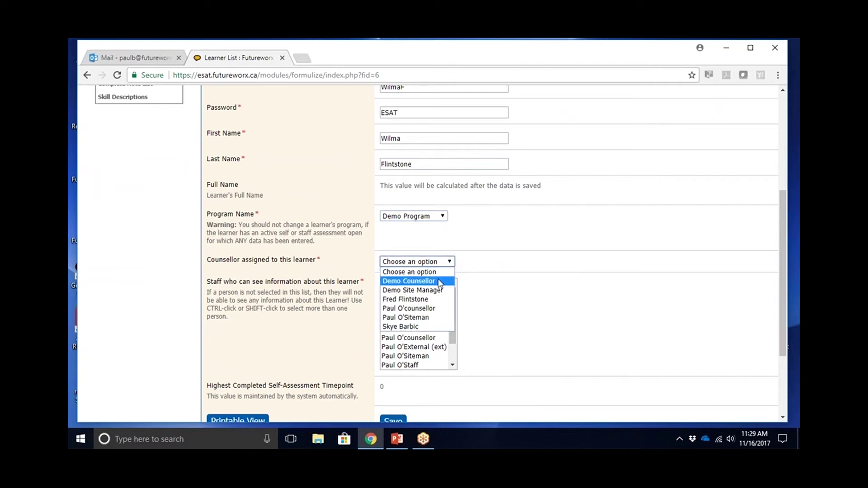
pyautogui.click(439, 295)
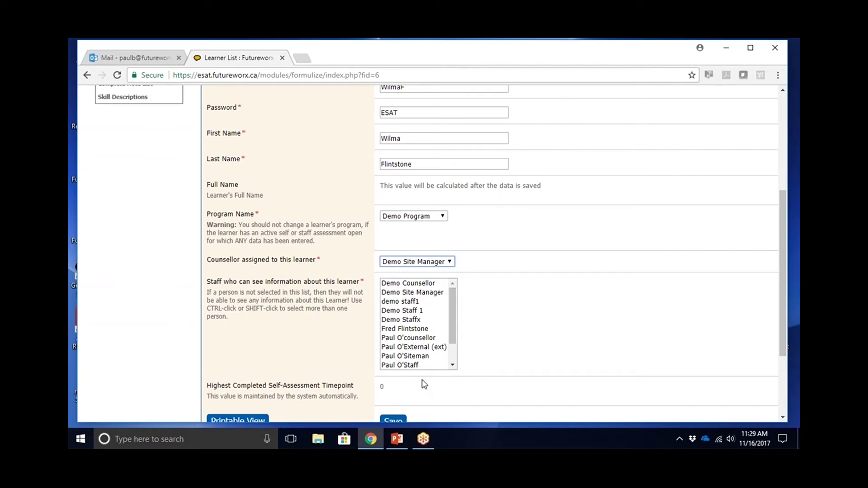
# - Give Demo Site Manager, Demo Staff 1, the new counsellor and a fourth staff member access, then save
pyautogui.click(435, 293)
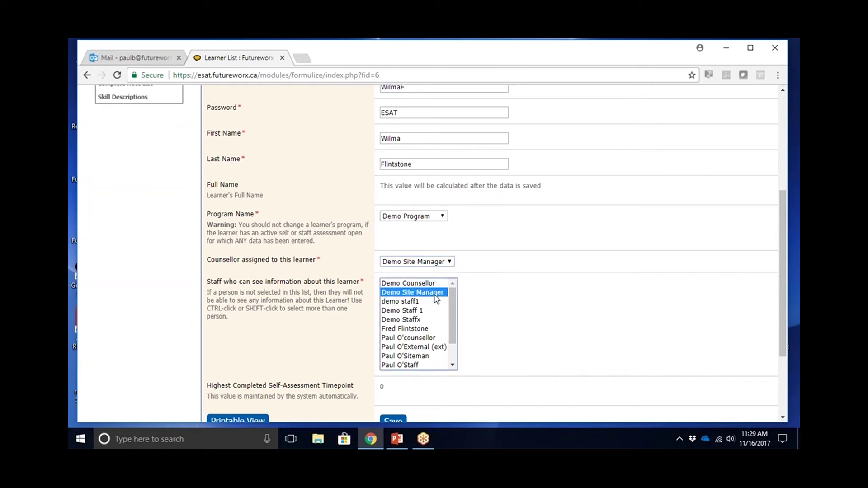
pyautogui.keyDown('ctrl'); pyautogui.click(414, 311); pyautogui.keyUp('ctrl')
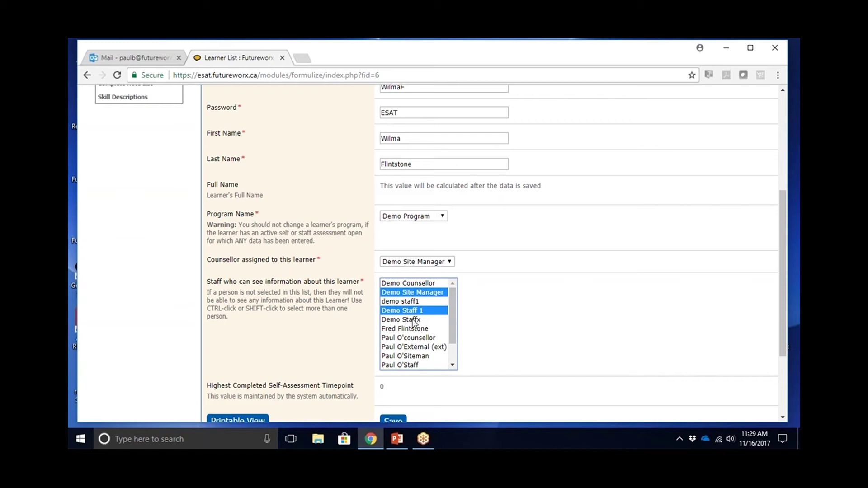
pyautogui.keyDown('ctrl'); pyautogui.click(414, 329); pyautogui.keyUp('ctrl')
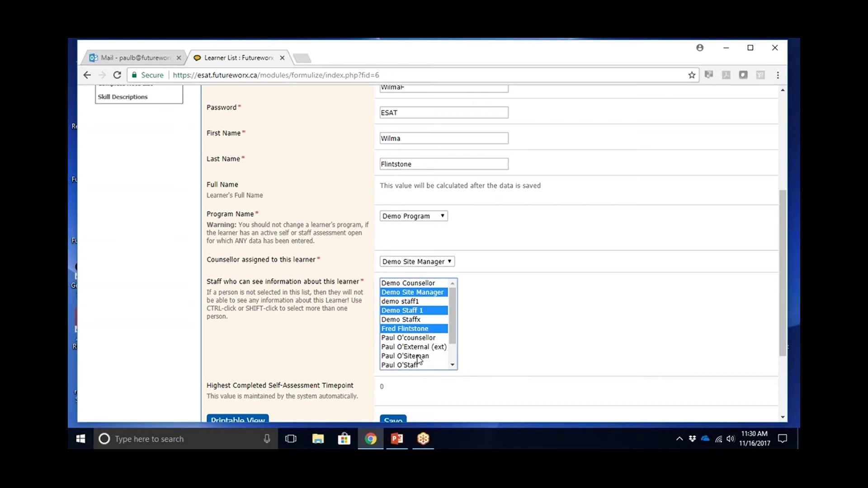
pyautogui.keyDown('ctrl'); pyautogui.click(419, 357); pyautogui.keyUp('ctrl')
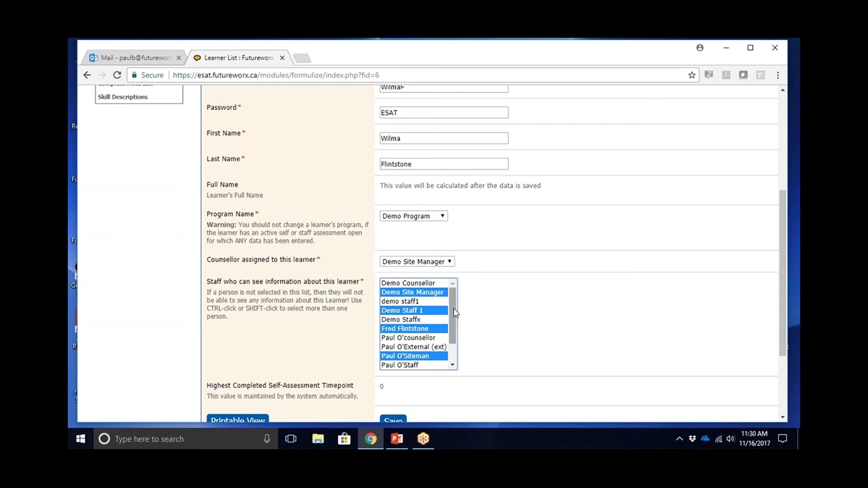
pyautogui.scroll(-1, 453, 312)
pyautogui.scroll(1, 452, 312)
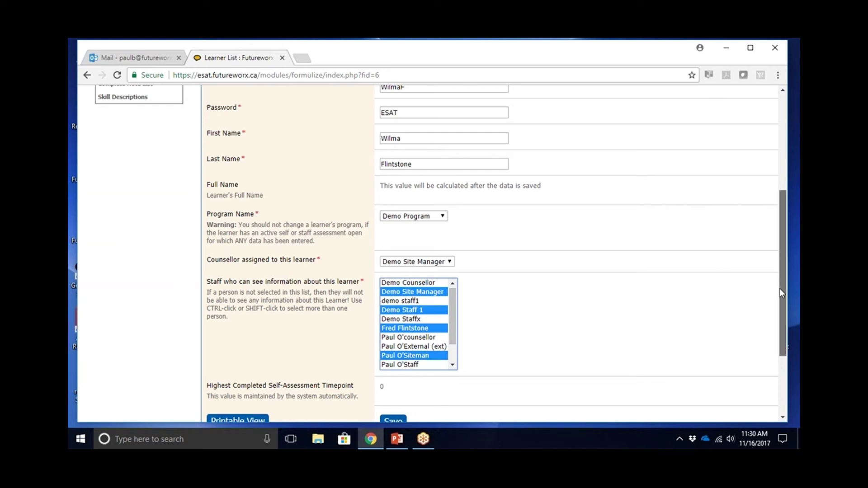
pyautogui.scroll(-1, 779, 288)
pyautogui.click(393, 373)
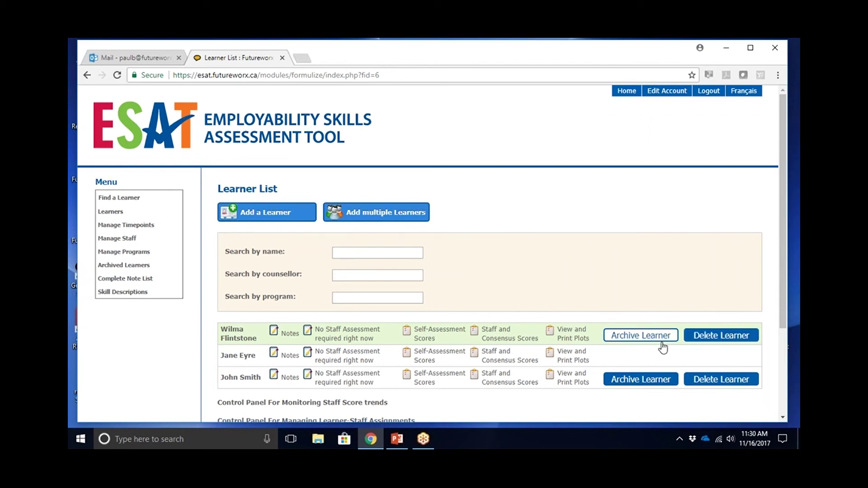
# - Wait for the Learner List to reload showing the new learner as a third row
pyautogui.click(645, 335)
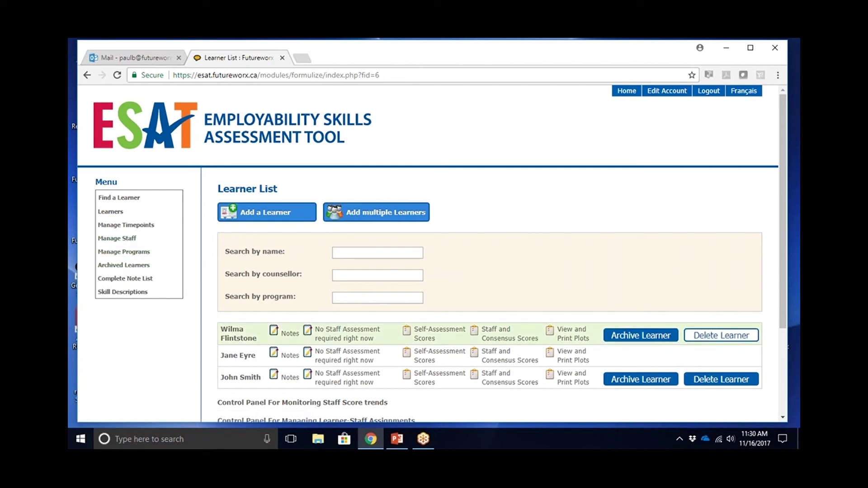
# - Delete the new learner forever, confirming both the page prompt and the browser dialog
pyautogui.click(721, 335)
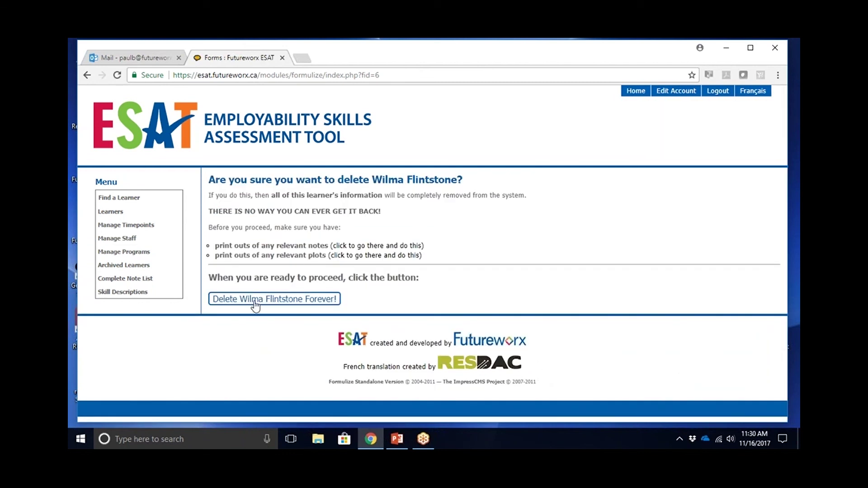
pyautogui.click(255, 304)
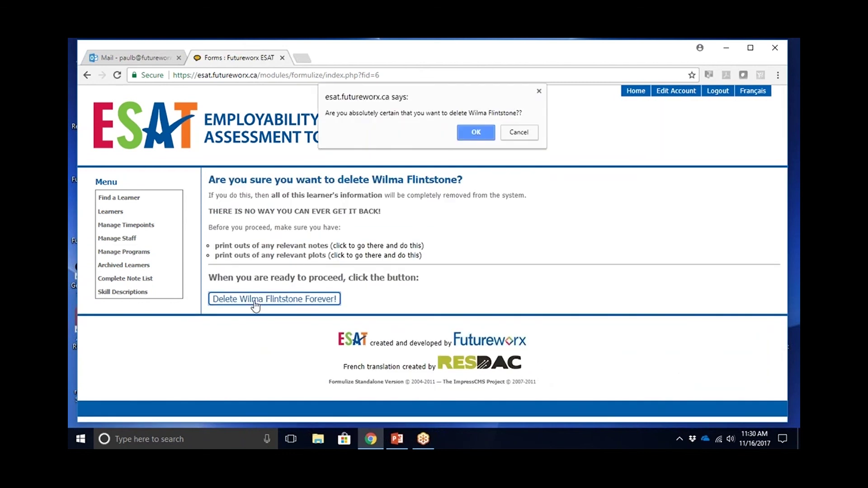
pyautogui.click(480, 133)
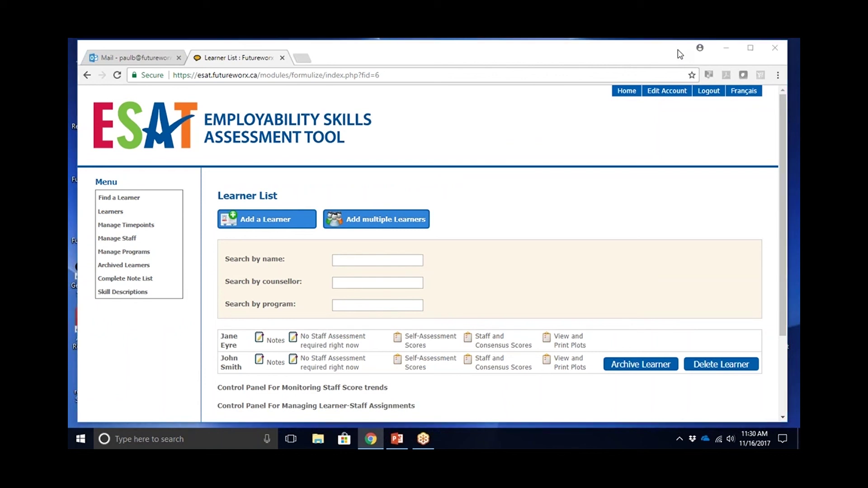
pyautogui.click(679, 54)
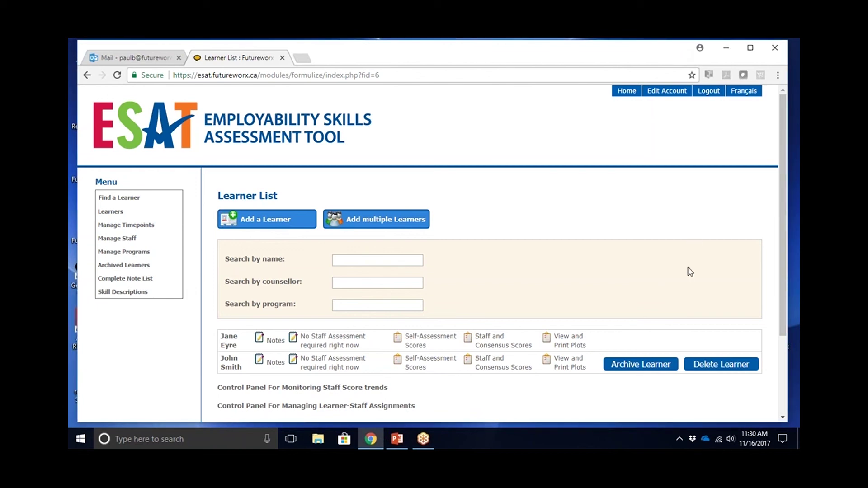